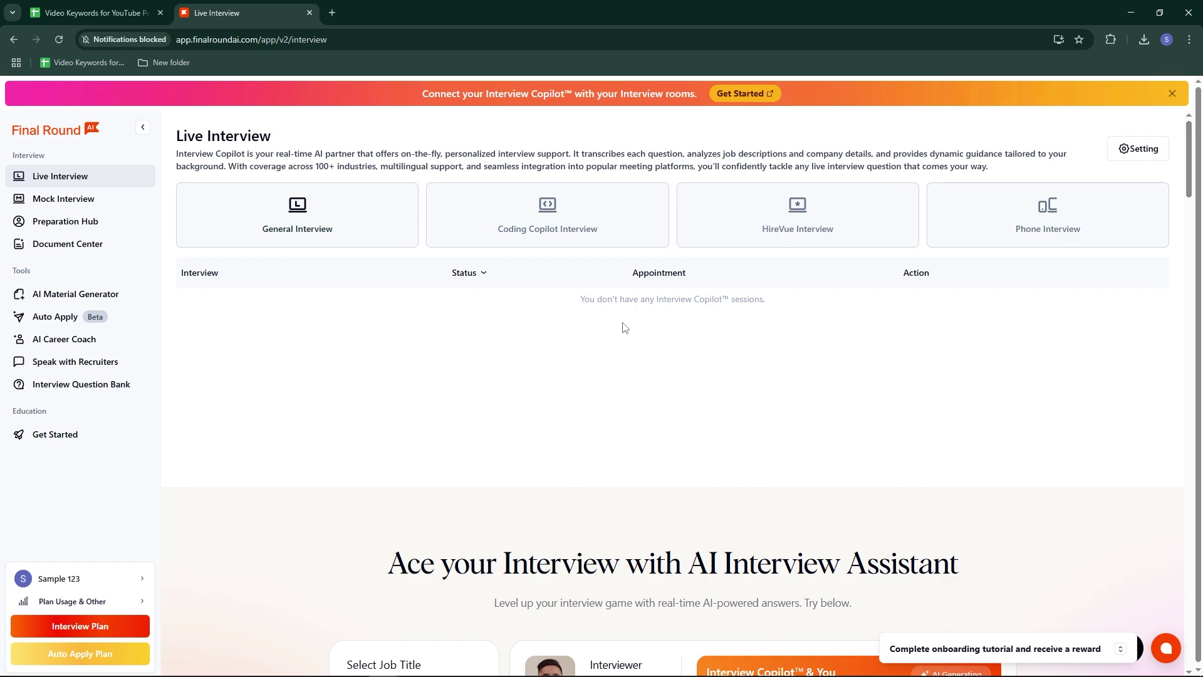
scroll(541, 335, "down", 2)
scroll(540, 334, "down", 2)
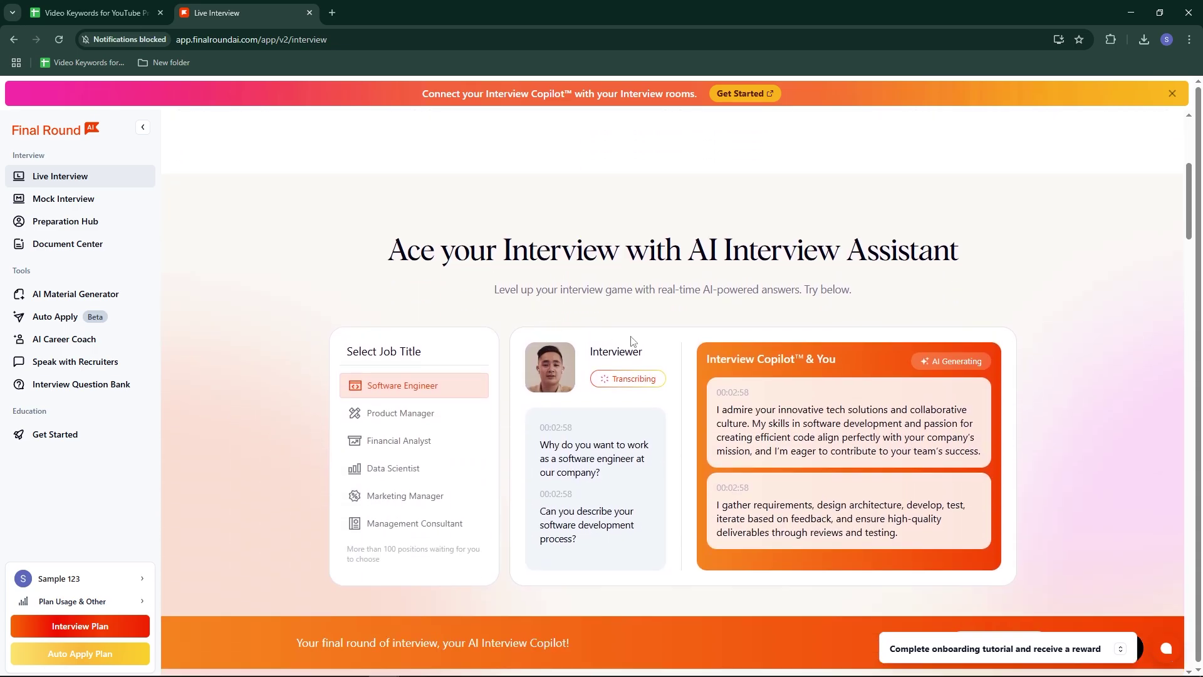
scroll(631, 341, "down", 2)
scroll(602, 376, "down", 3)
scroll(565, 399, "down", 2)
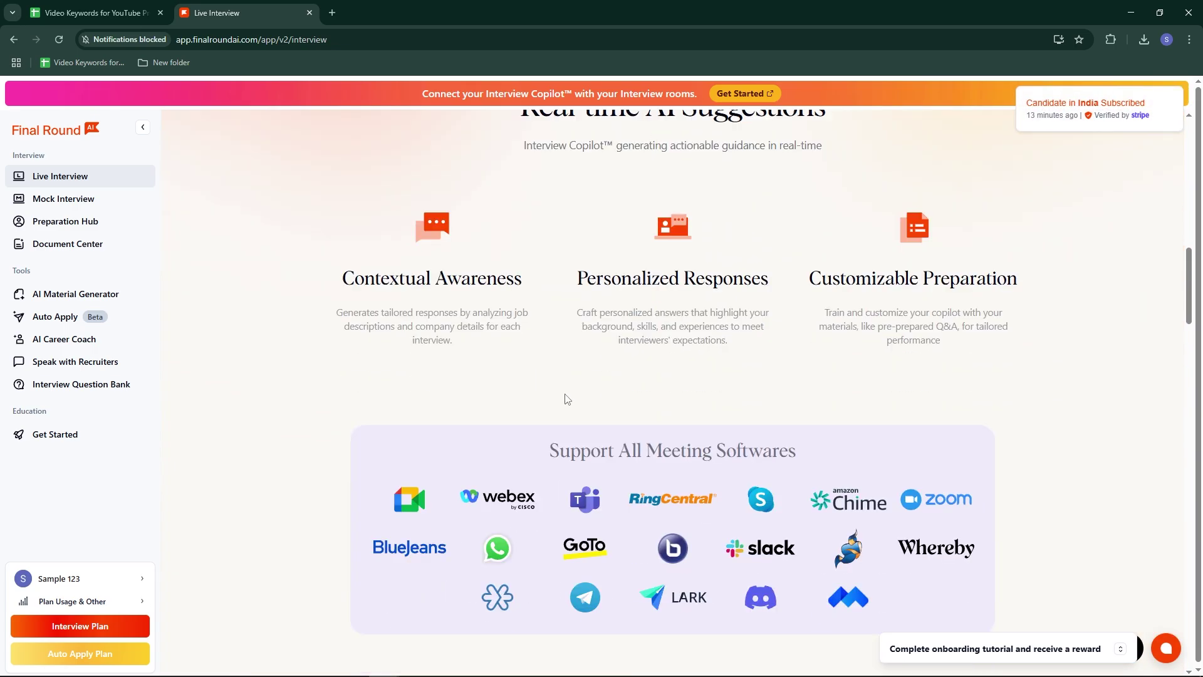
scroll(564, 398, "up", 3)
scroll(564, 399, "up", 4)
scroll(565, 399, "up", 2)
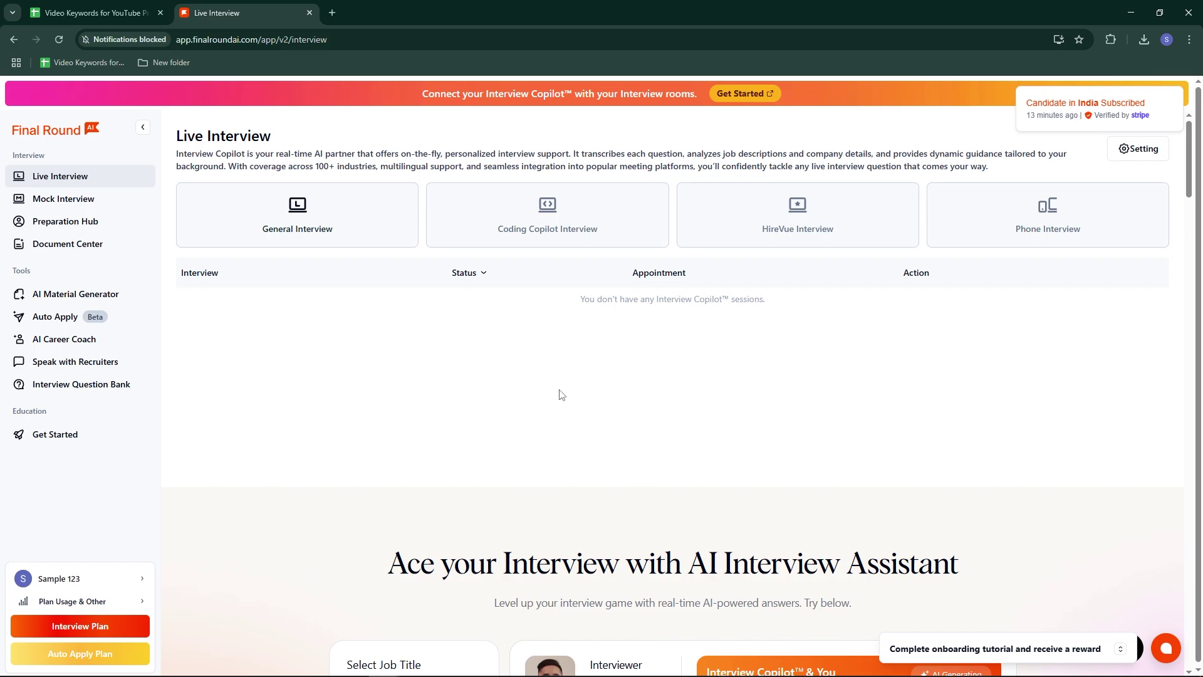
scroll(696, 350, "down", 1)
scroll(709, 361, "down", 2)
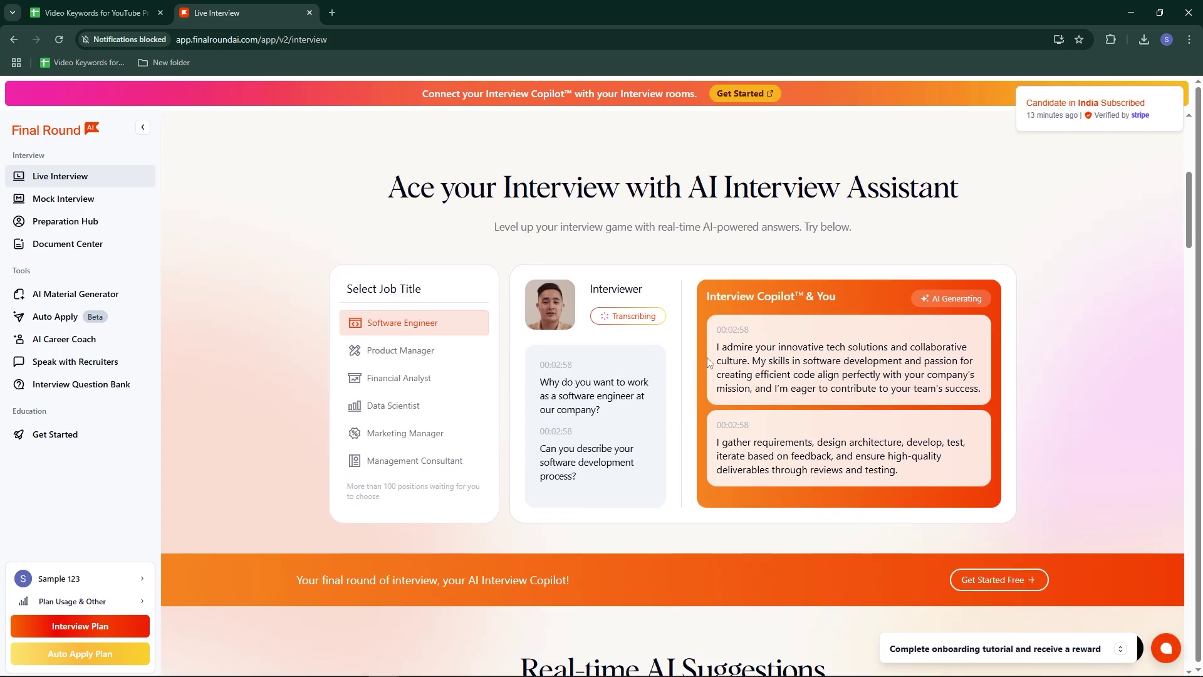
scroll(287, 486, "down", 2)
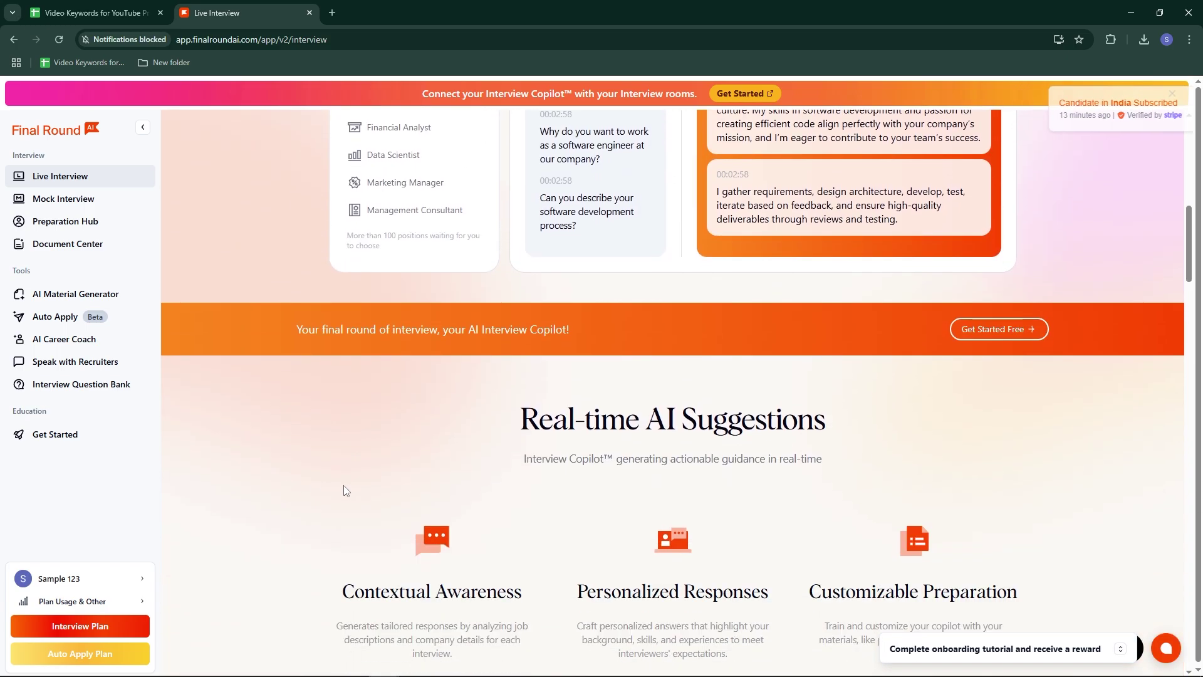
scroll(344, 488, "down", 1)
scroll(120, 576, "down", 1)
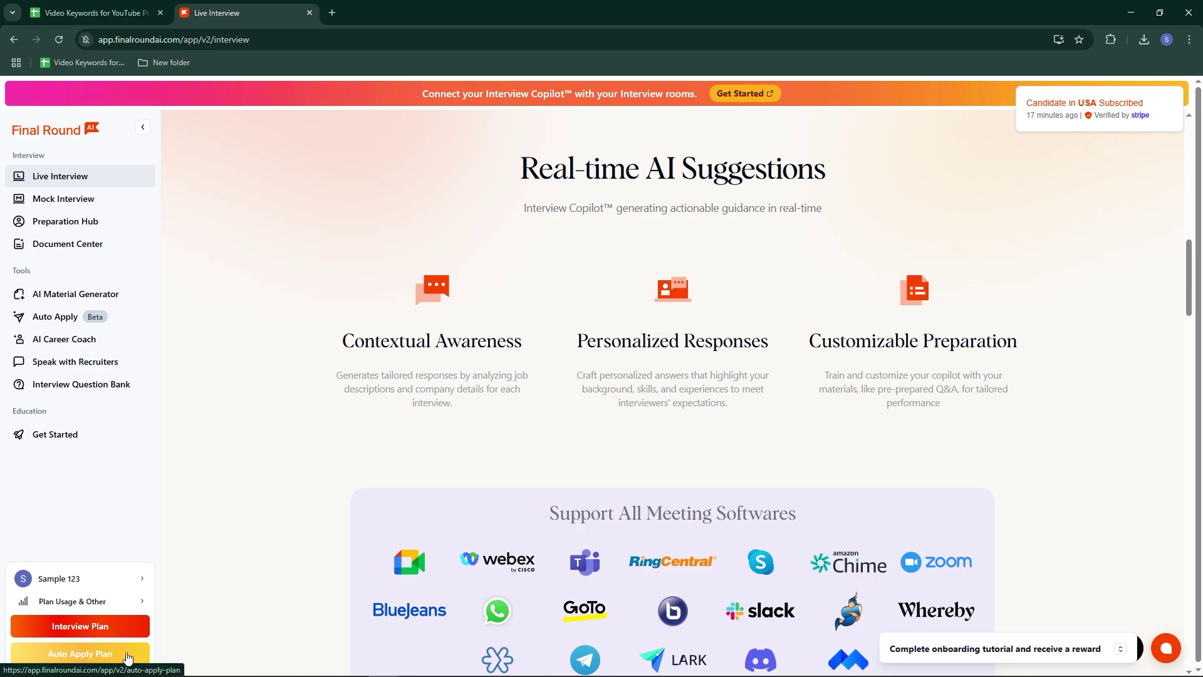
scroll(422, 498, "down", 5)
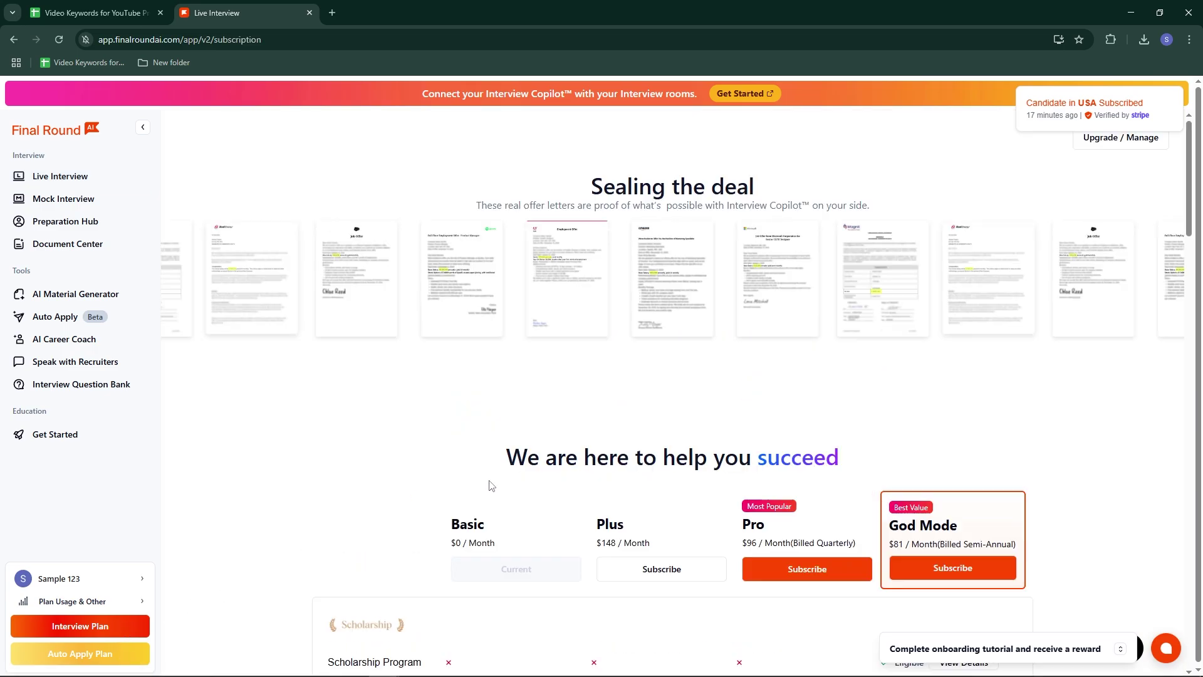
scroll(575, 486, "down", 2)
scroll(575, 485, "down", 1)
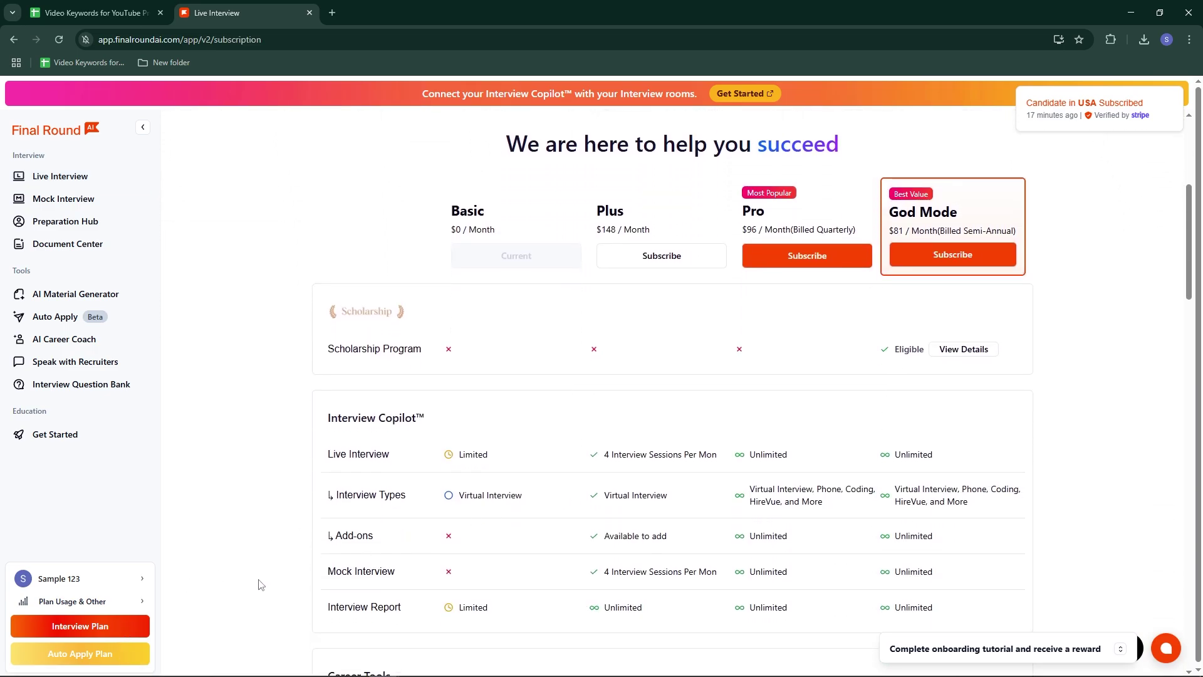
scroll(422, 603, "down", 3)
scroll(421, 603, "down", 4)
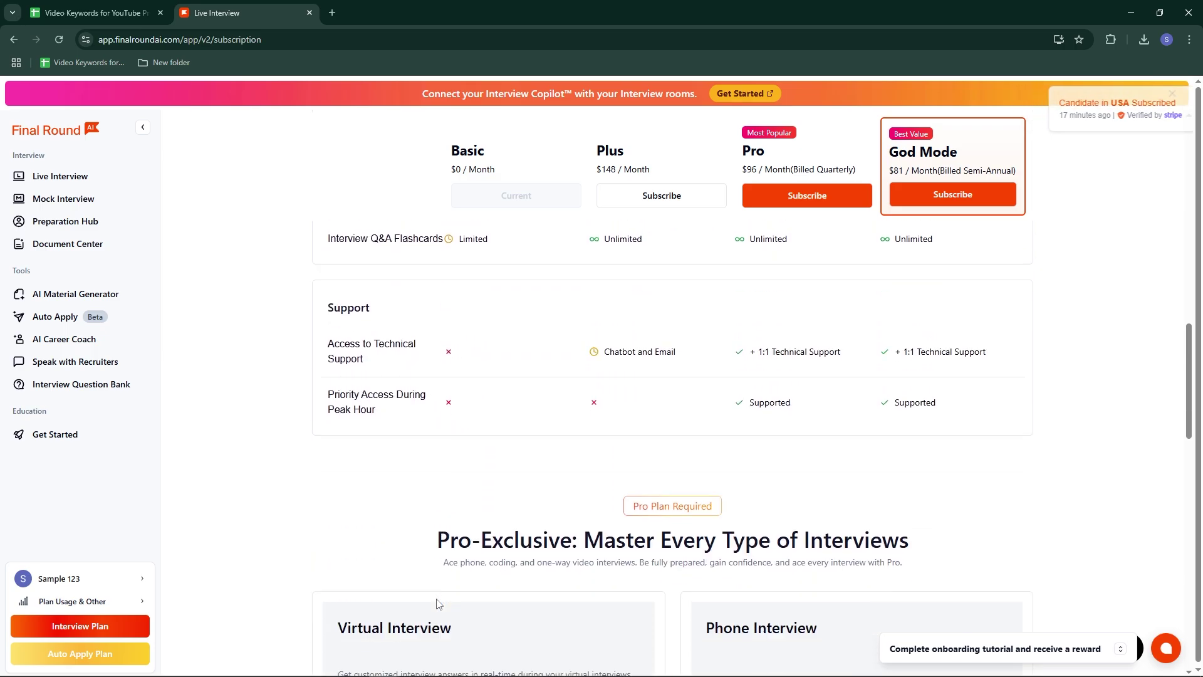
scroll(437, 604, "down", 5)
scroll(436, 605, "down", 3)
scroll(436, 602, "down", 4)
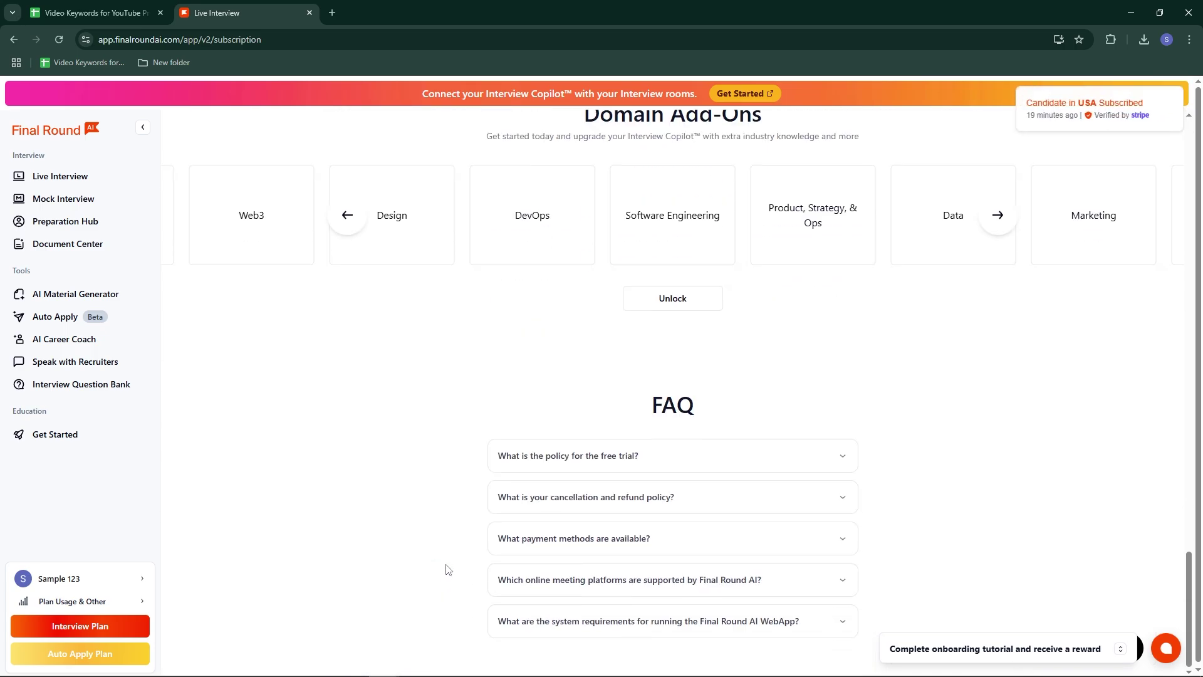
scroll(446, 569, "up", 1)
scroll(446, 569, "up", 5)
scroll(447, 569, "up", 5)
scroll(447, 568, "up", 5)
scroll(447, 569, "up", 4)
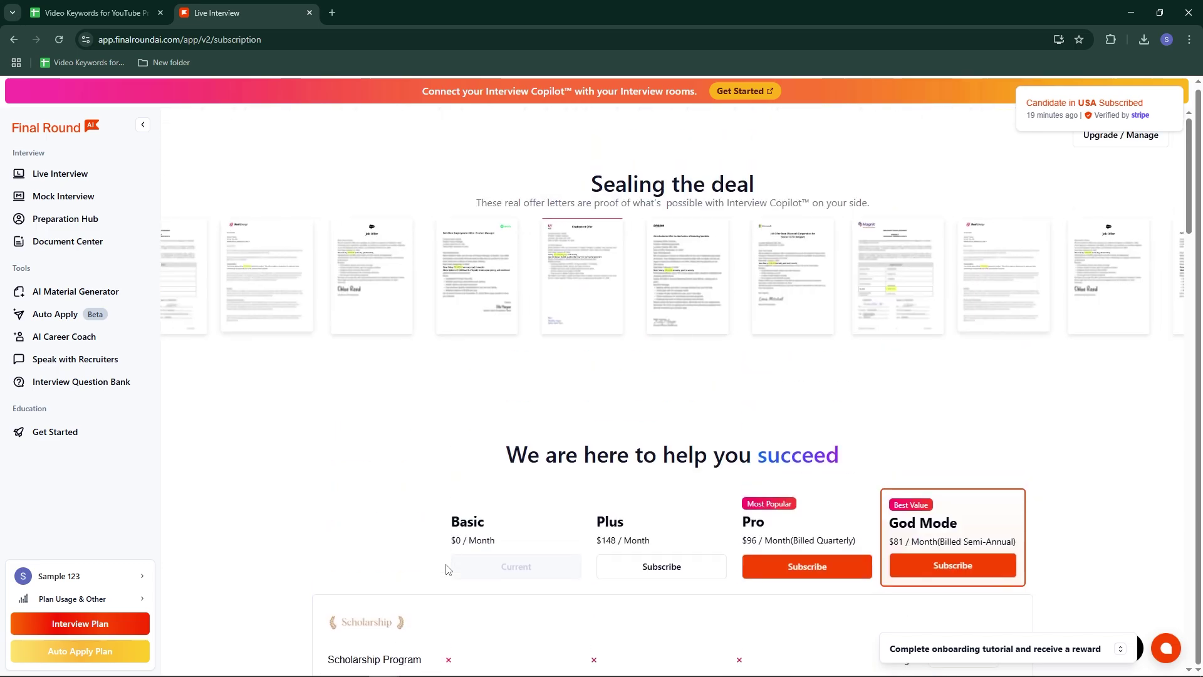
Go to the Mock Interview practice page from the sidebar.
left_click(77, 197)
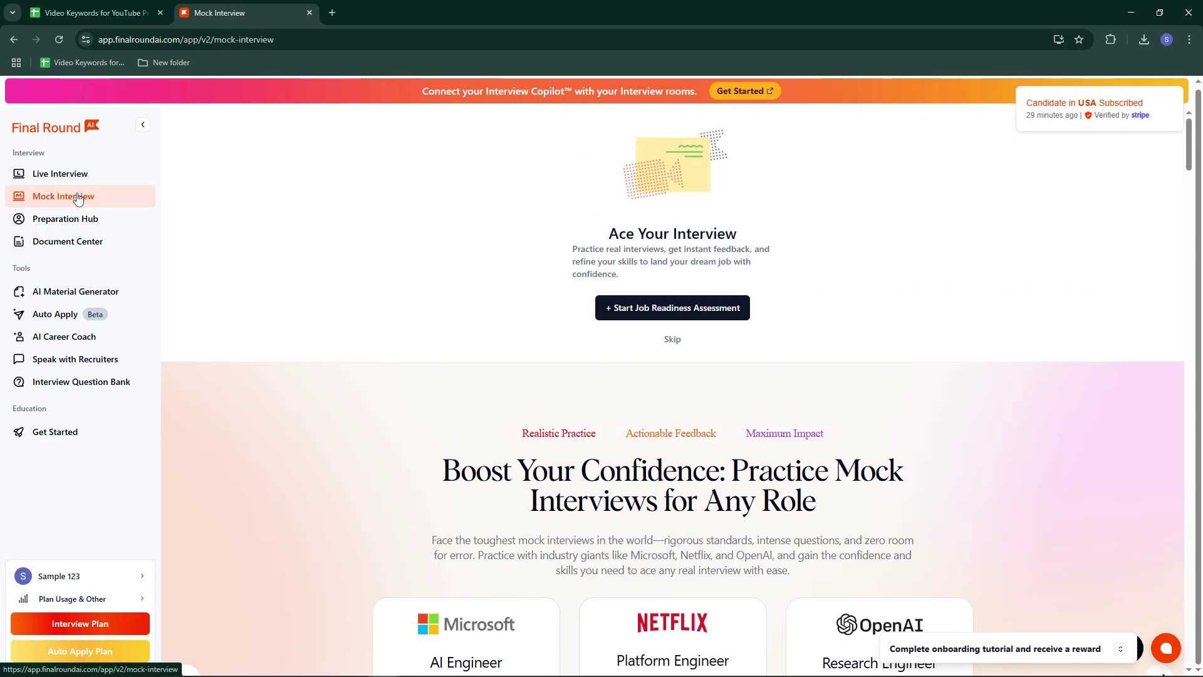
Return to the Live Interview page from the sidebar.
left_click(76, 171)
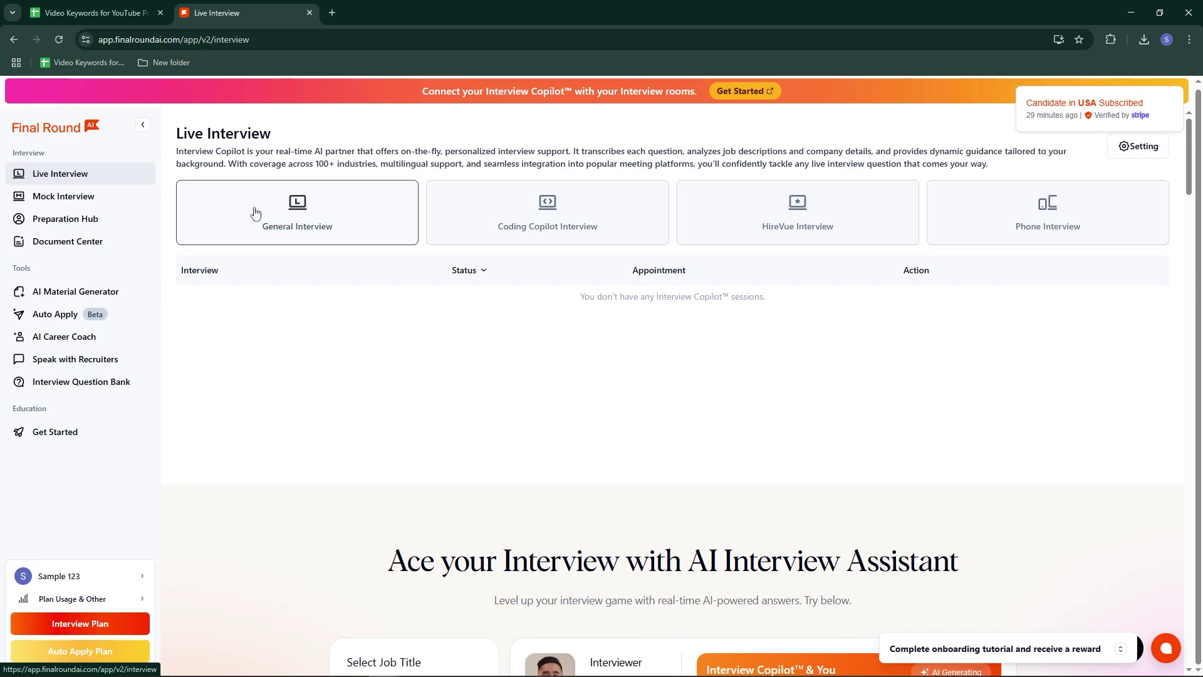
scroll(955, 505, "down", 5)
scroll(957, 494, "down", 5)
scroll(956, 494, "down", 5)
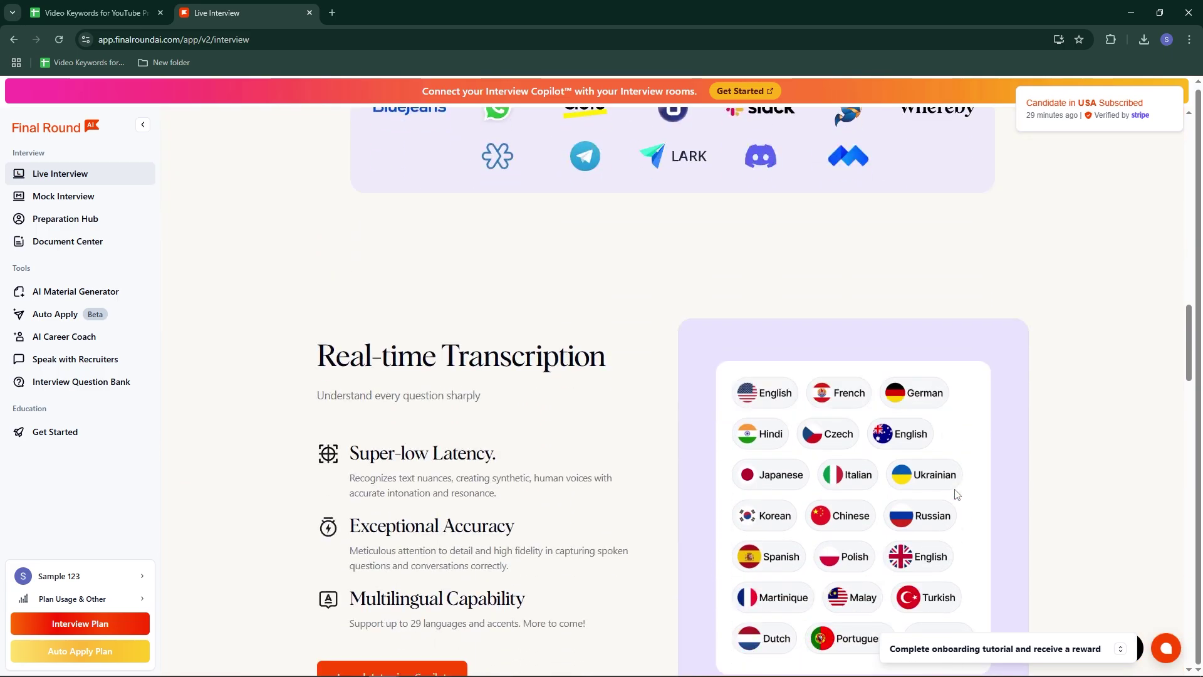
scroll(956, 494, "down", 2)
scroll(956, 493, "down", 3)
scroll(956, 494, "down", 4)
scroll(955, 491, "down", 3)
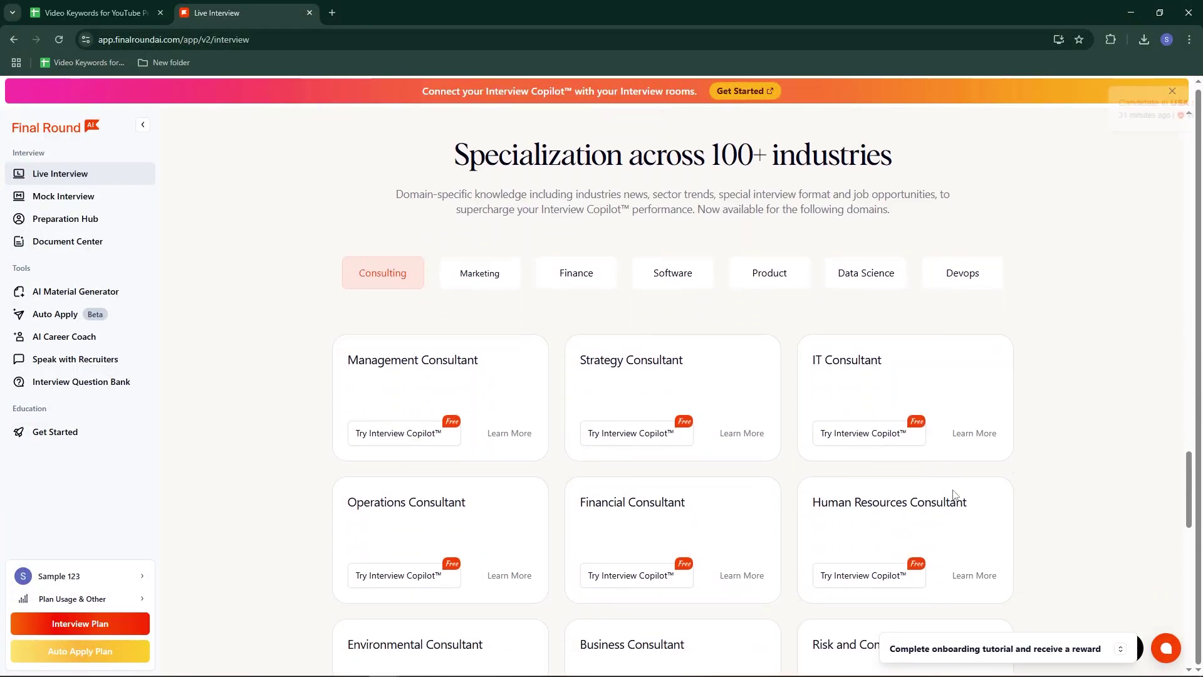
scroll(953, 492, "down", 1)
scroll(904, 481, "down", 3)
scroll(904, 481, "down", 3)
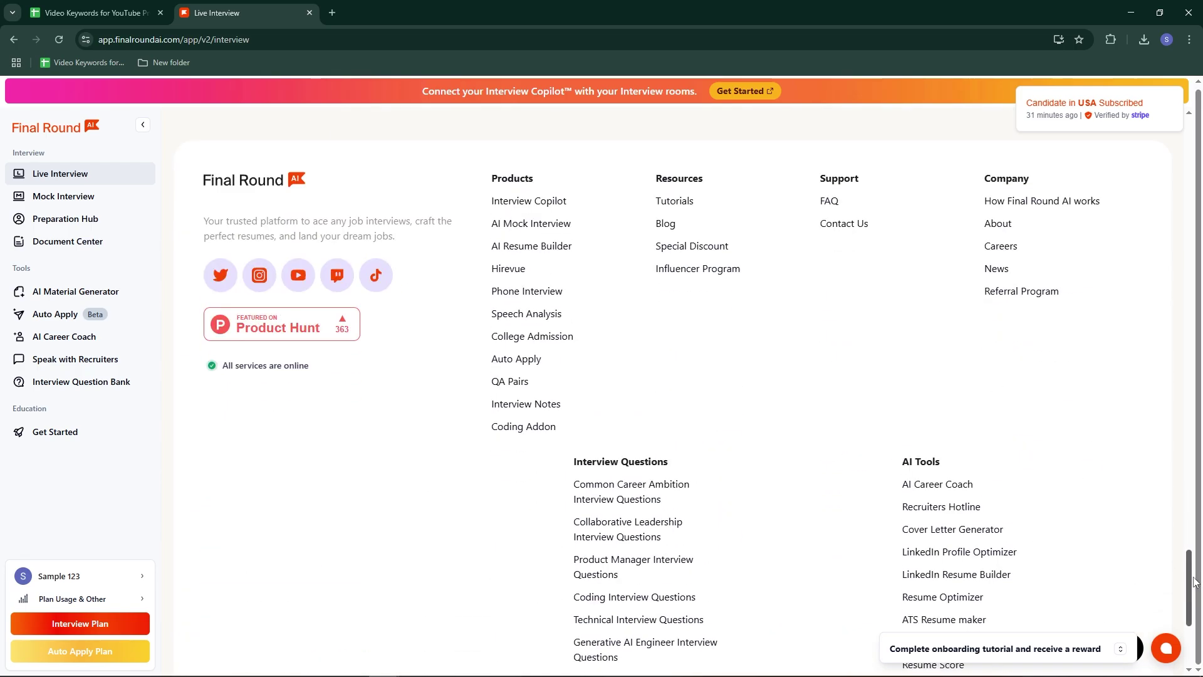
left_click_drag(1189, 582, 1187, 127)
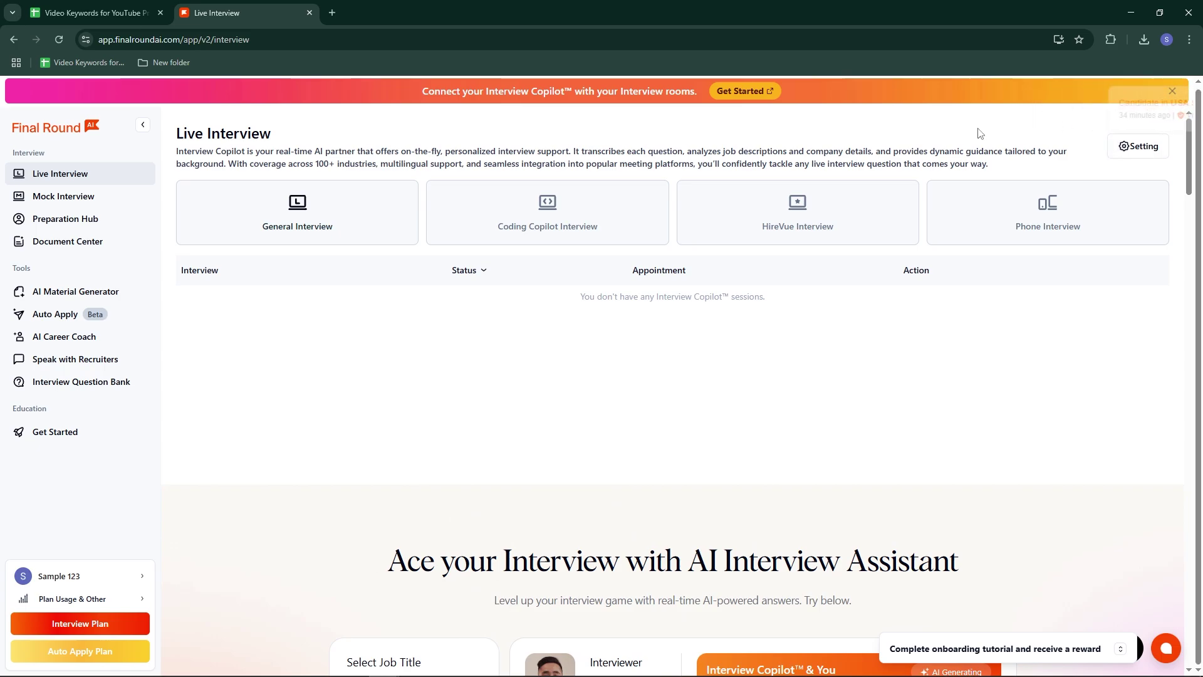
left_click(91, 582)
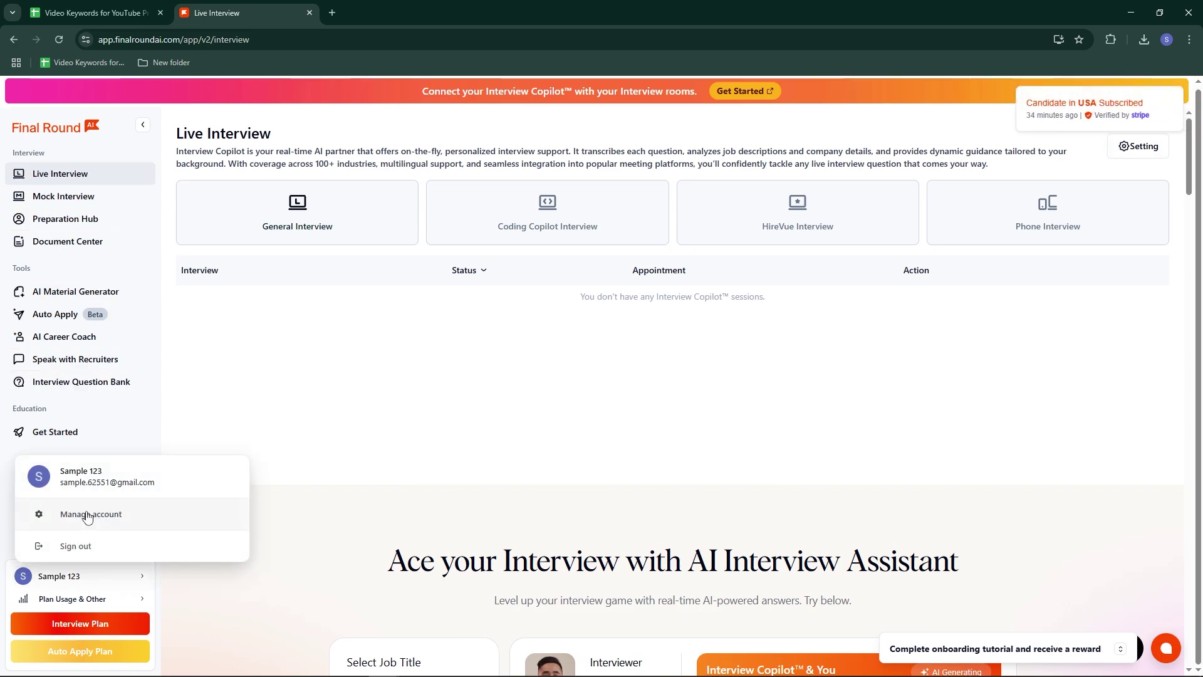
left_click(89, 584)
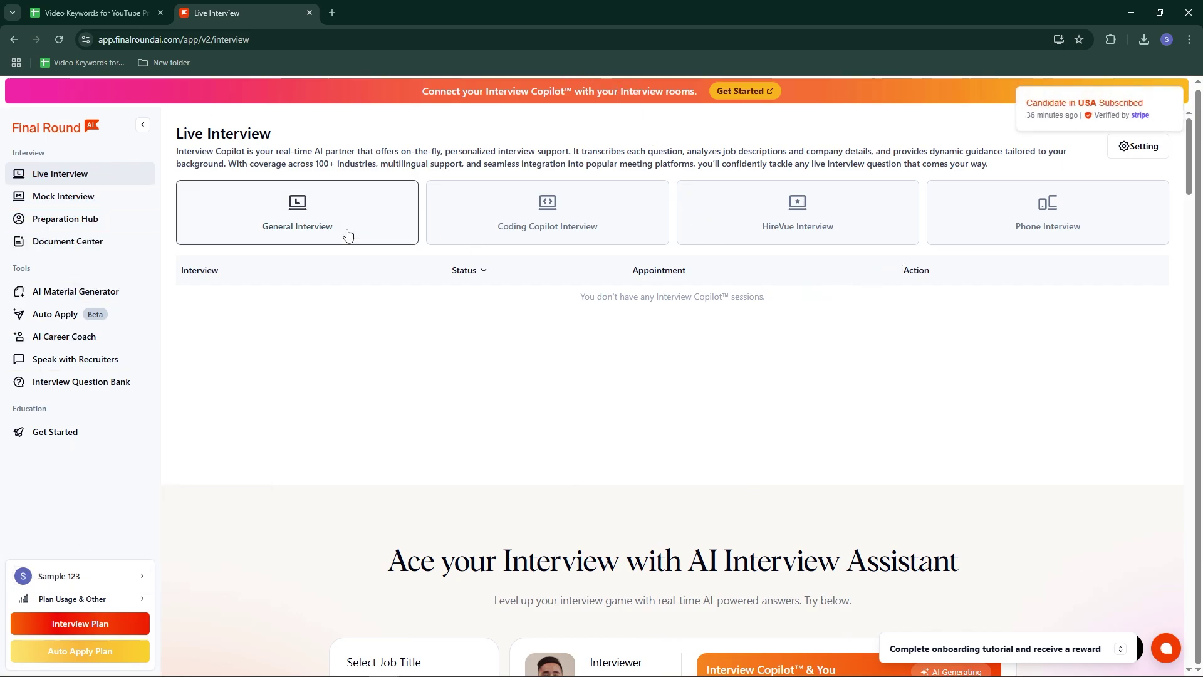
scroll(559, 395, "down", 4)
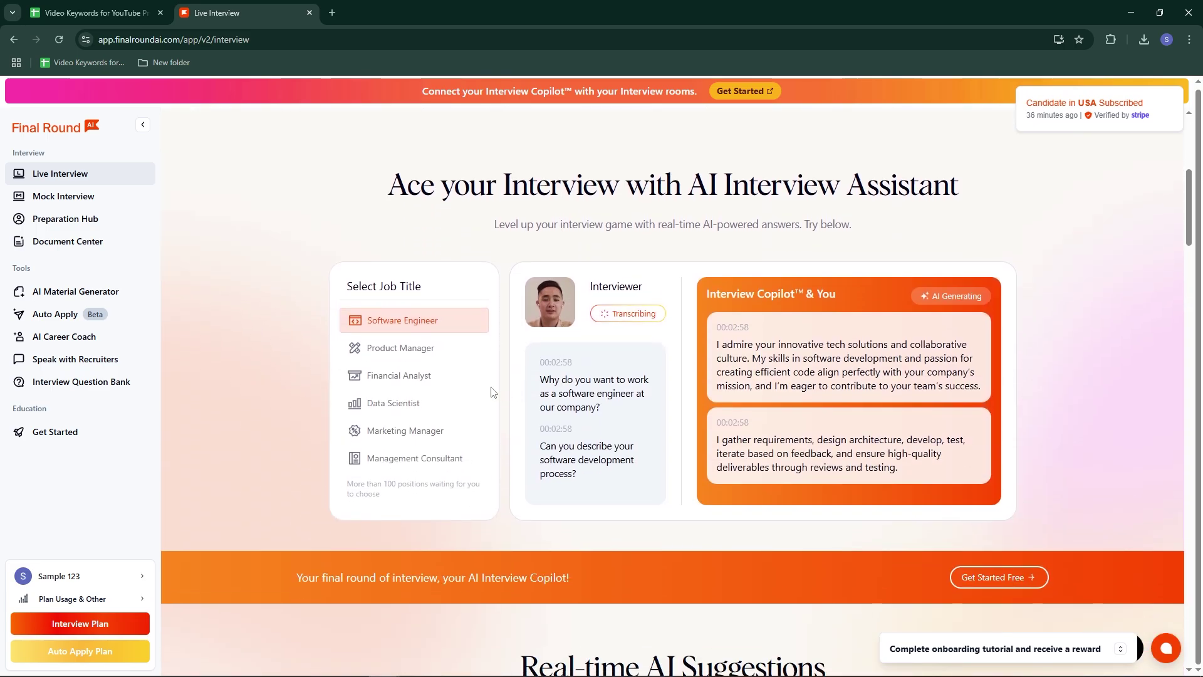
scroll(491, 392, "down", 4)
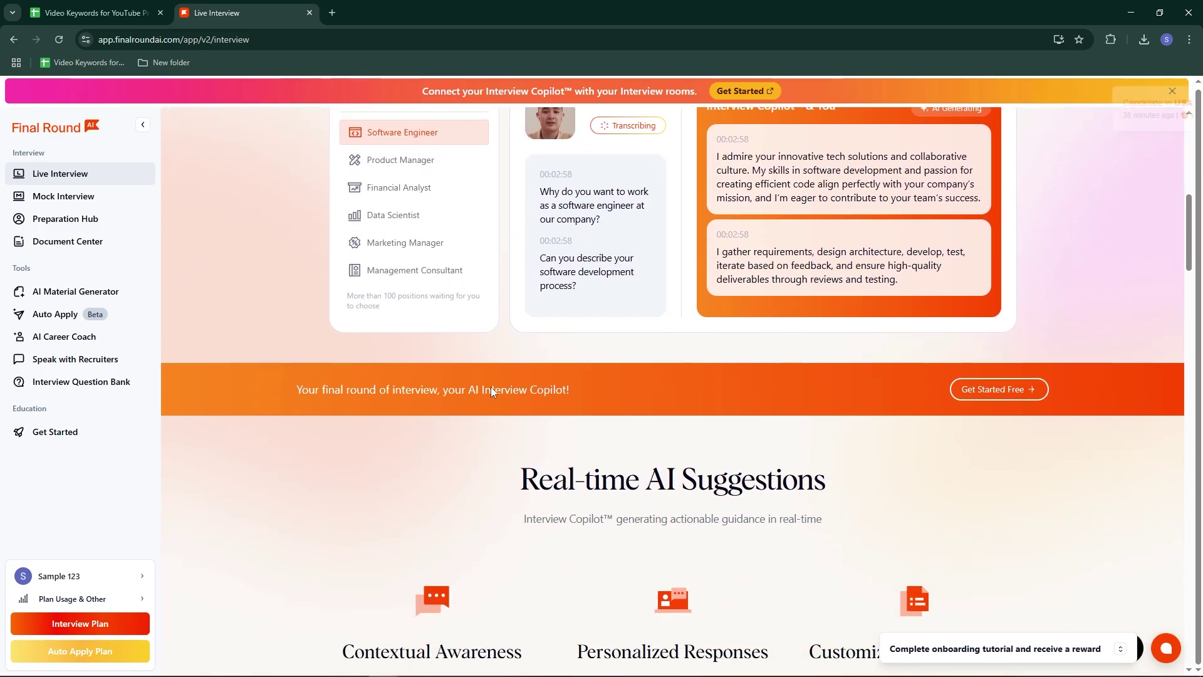